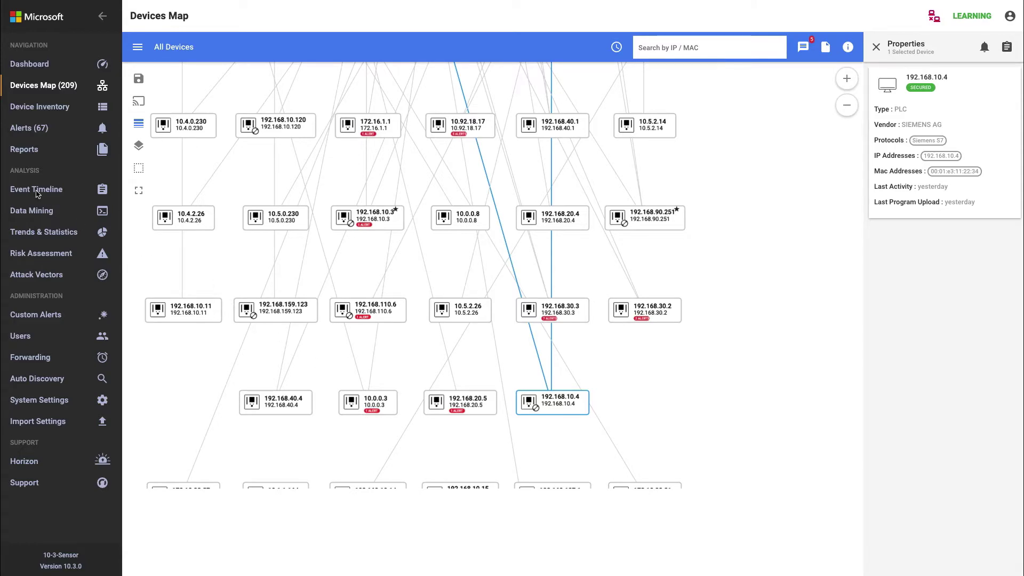
Step: Switch to the Event Timeline, discarding the unsaved map changes
left_click(44, 192)
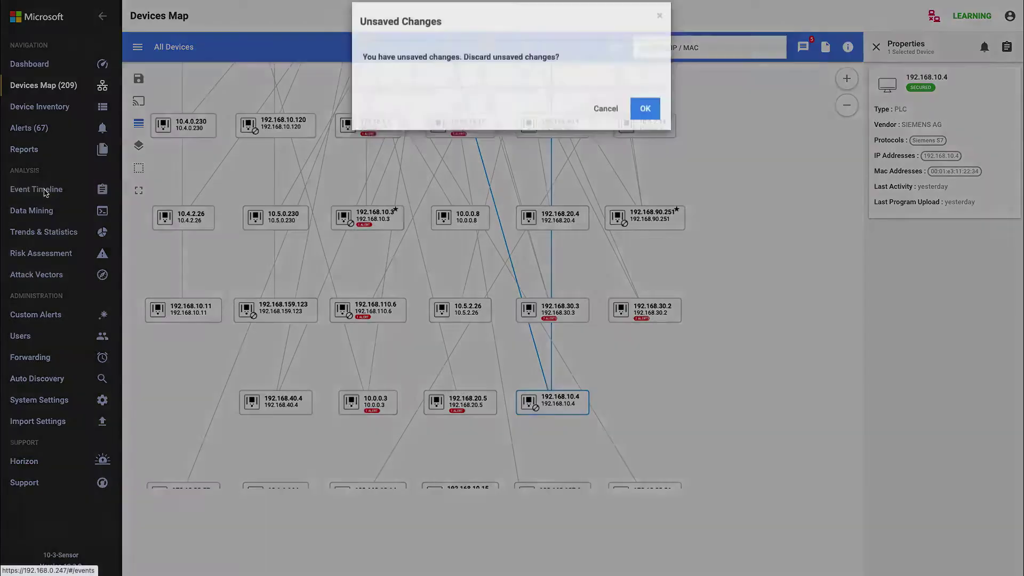
left_click(644, 120)
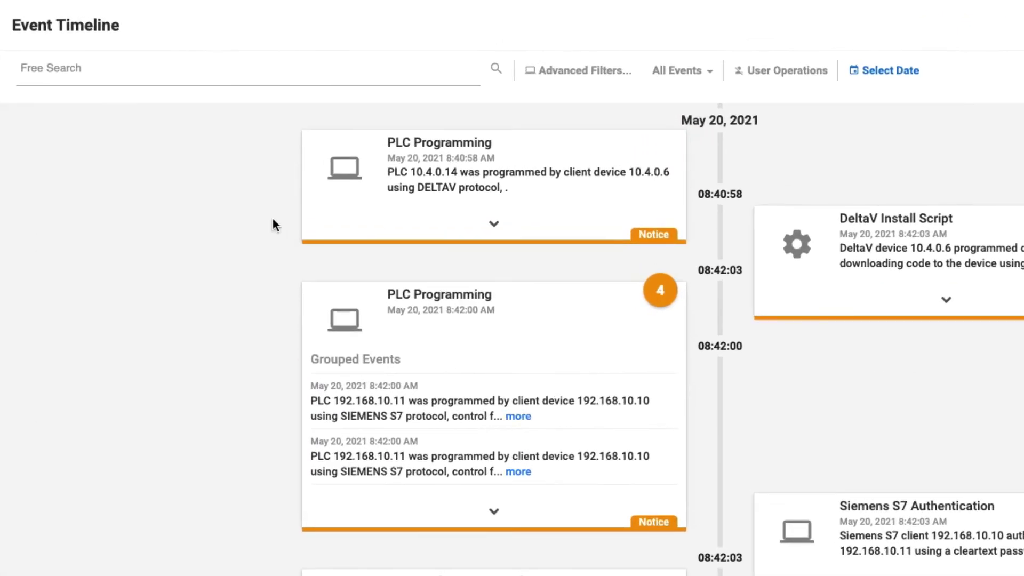
Step: Search events for 'ether', filter by the ethernet/ip protocol, and scroll through the PLC read/write results
left_click(151, 68)
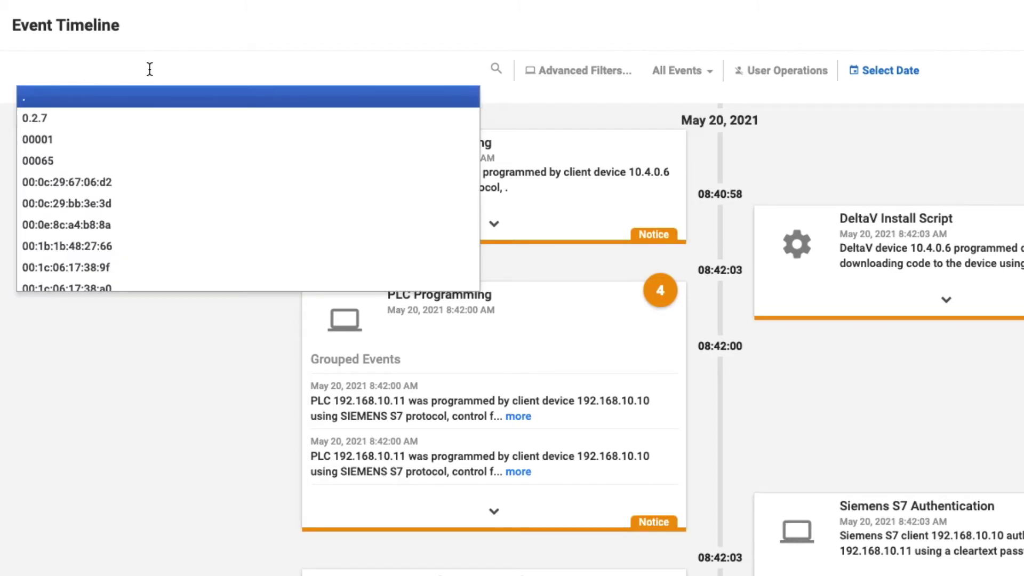
type("ether")
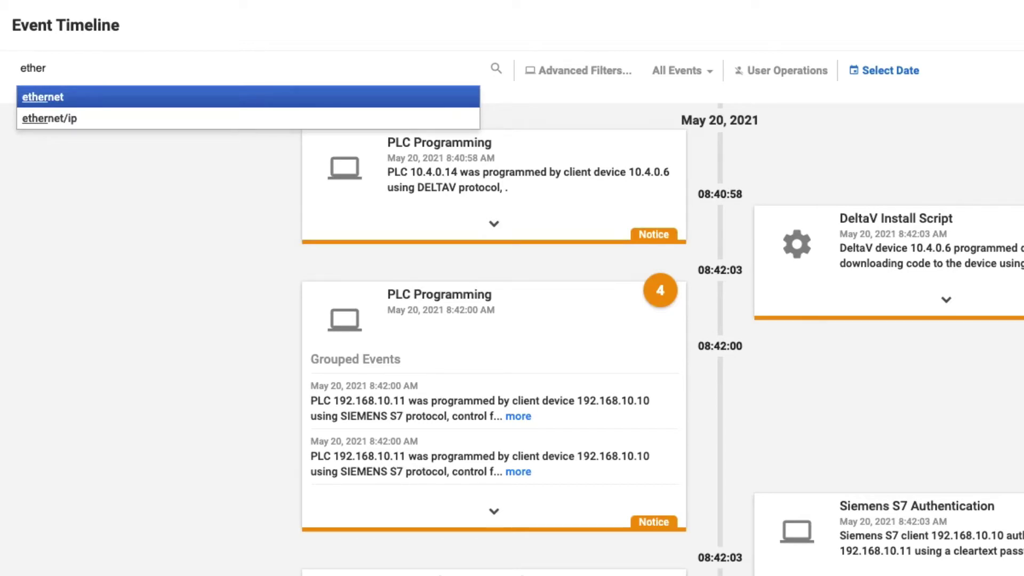
left_click(40, 119)
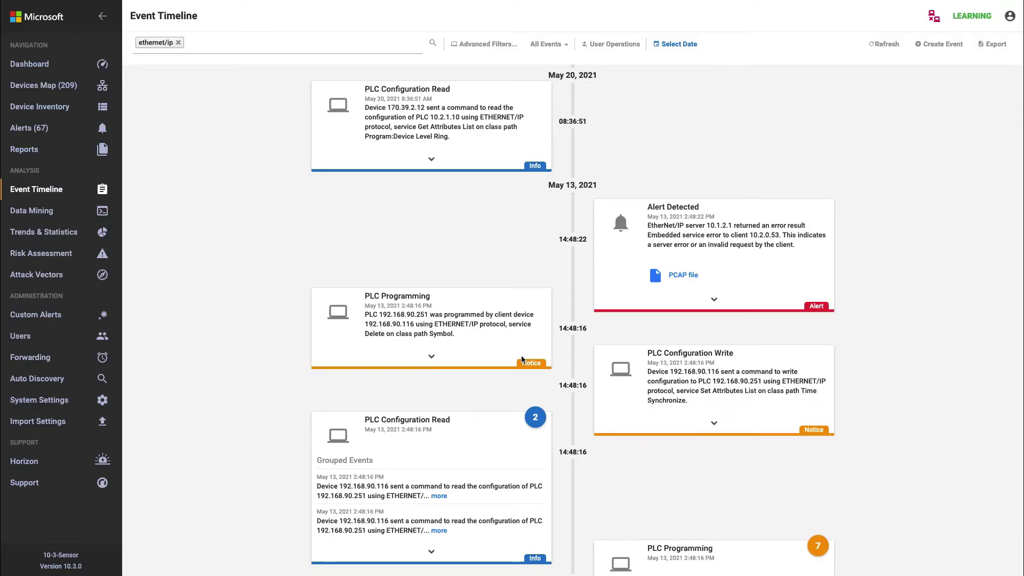
scroll(522, 360, "down", 4)
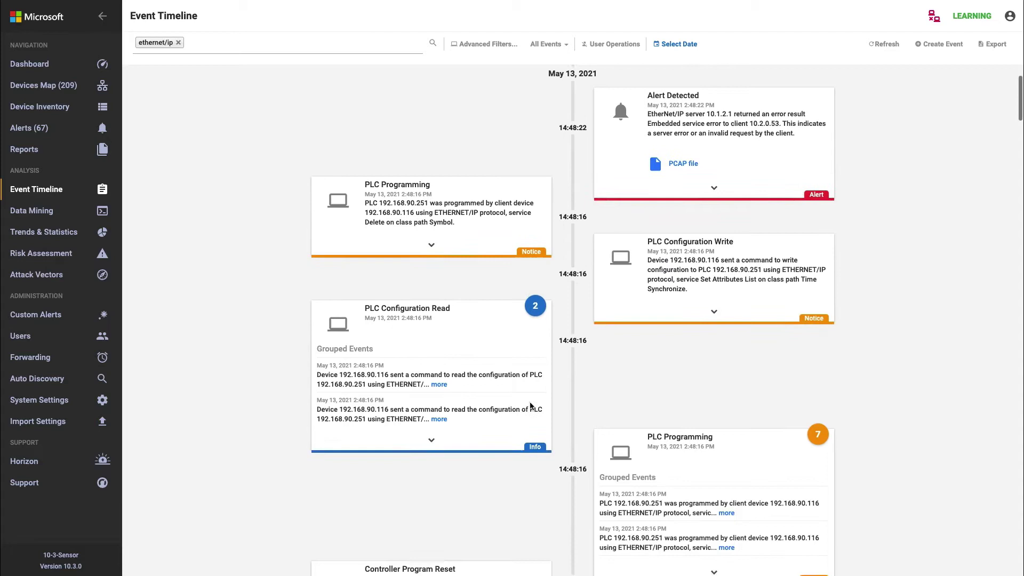
scroll(532, 406, "up", 4)
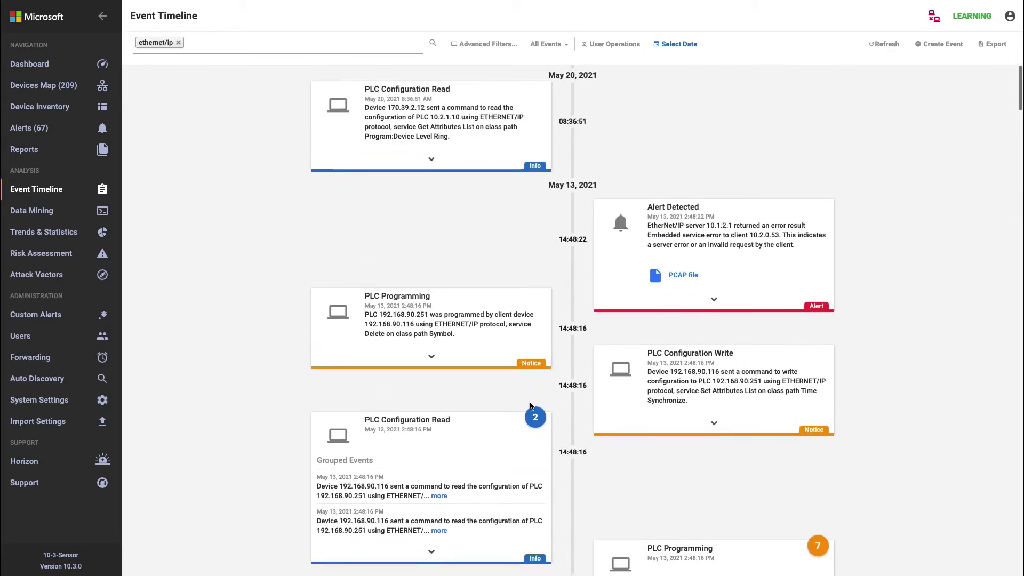
Step: Remove the ethernet/ip filter, rerun the search, and close Advanced Filters without setting any filters
left_click(179, 43)
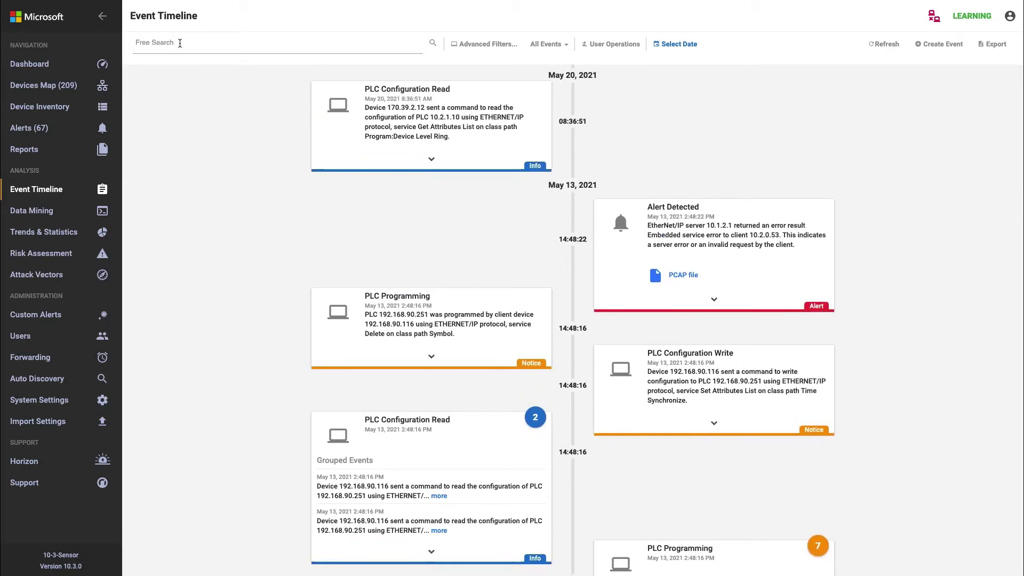
left_click(431, 43)
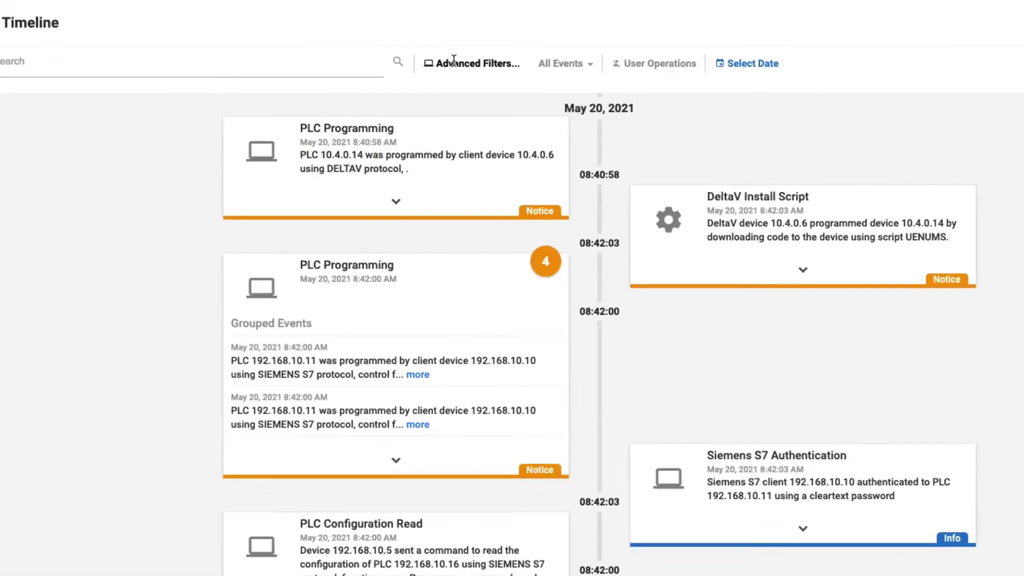
left_click(469, 43)
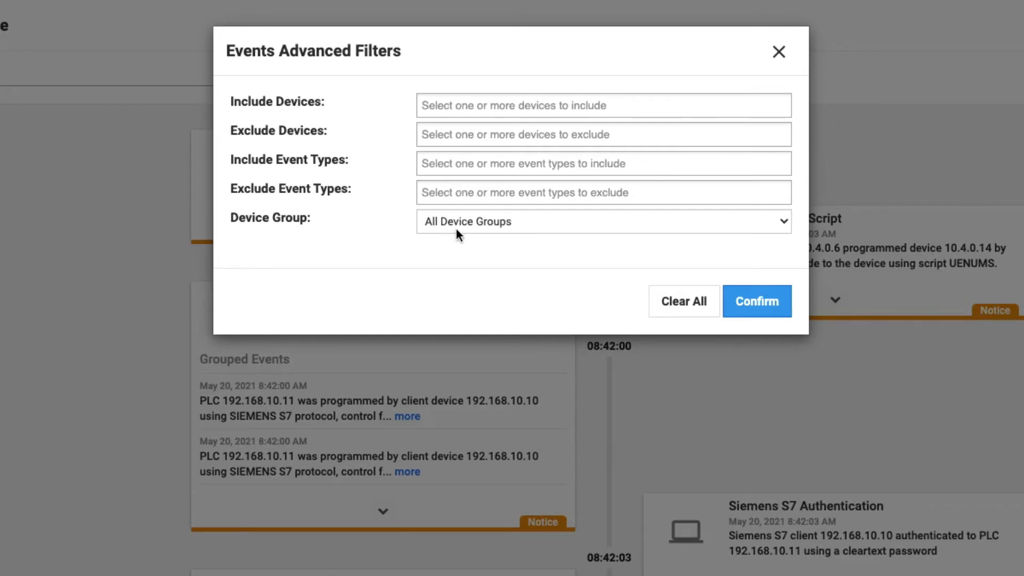
left_click(778, 53)
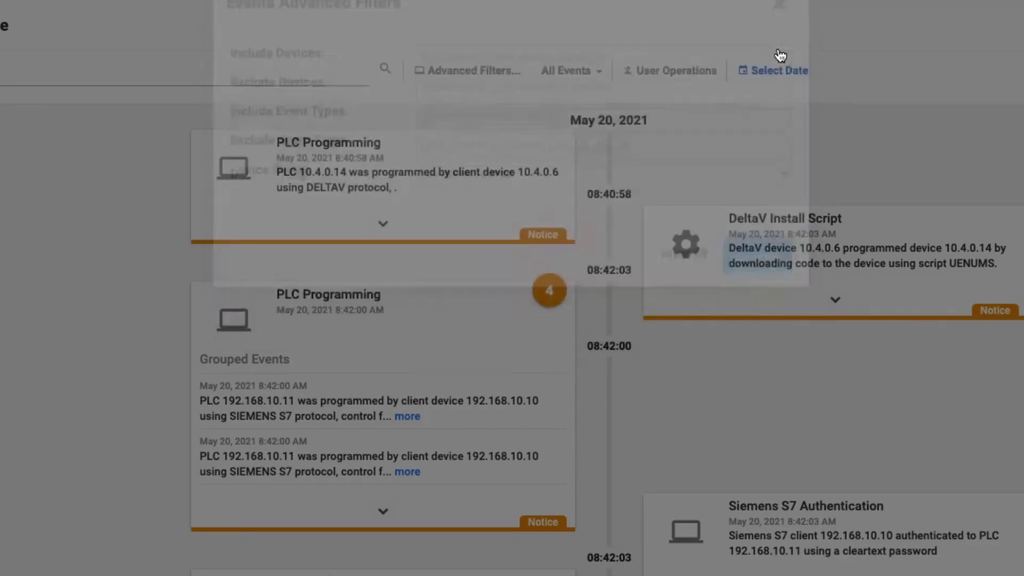
Step: Keep All Events as the event level and include User Operations, showing the grouped User Login Attempt entry
left_click(584, 76)
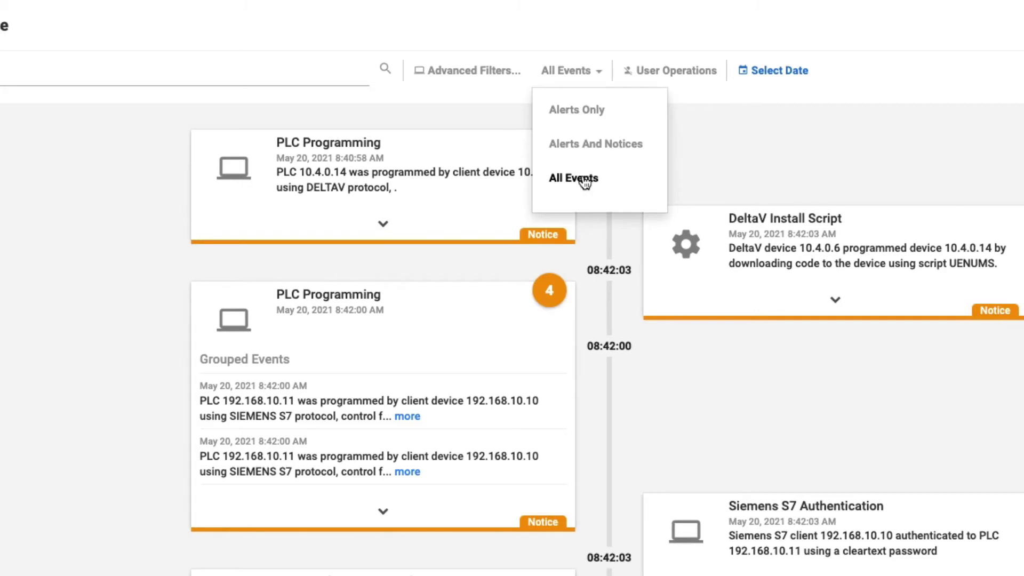
left_click(792, 124)
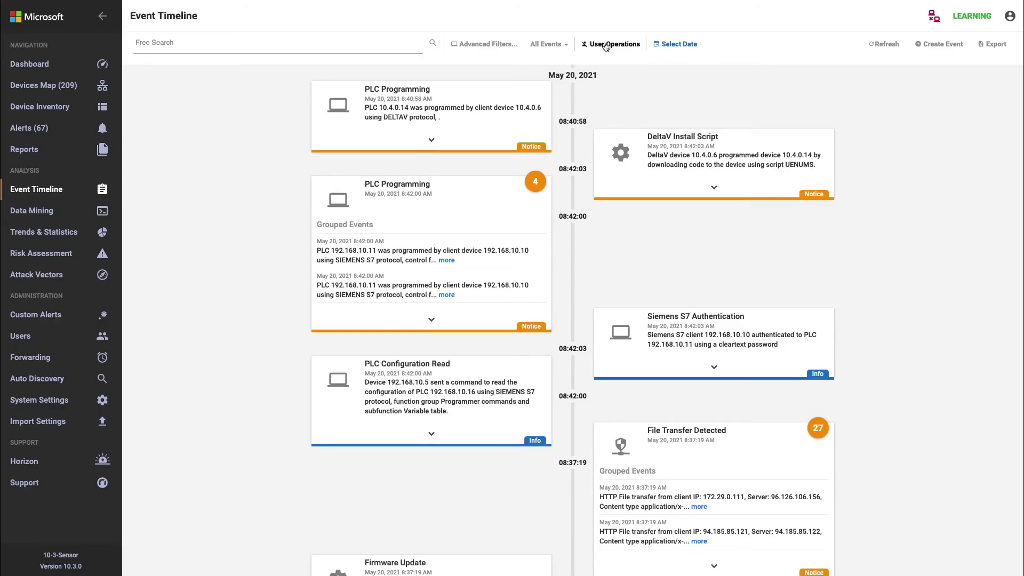
left_click(606, 45)
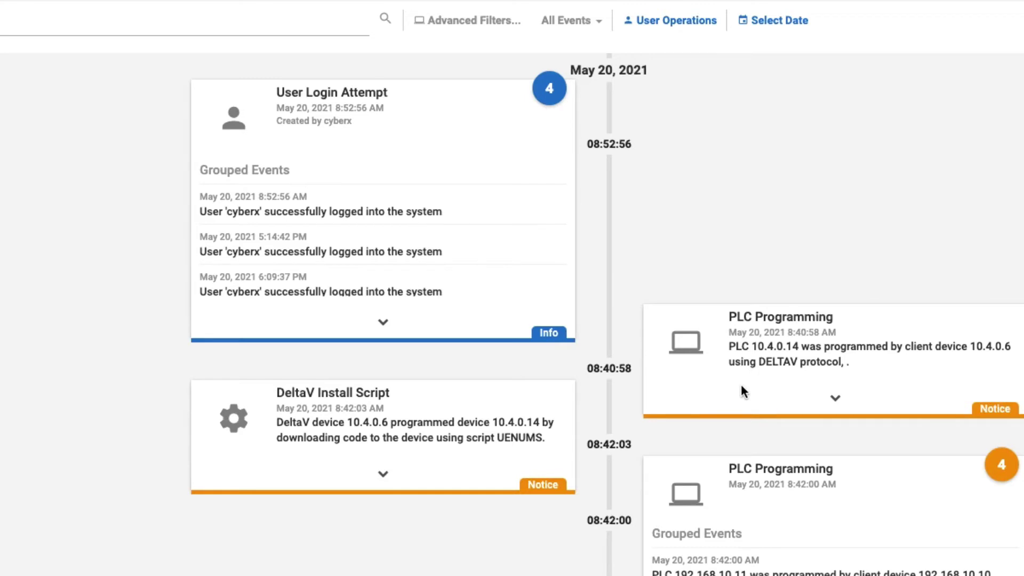
Step: Scroll down through the timeline with user operations shown, then back up
scroll(742, 389, "down", 2)
scroll(741, 389, "down", 4)
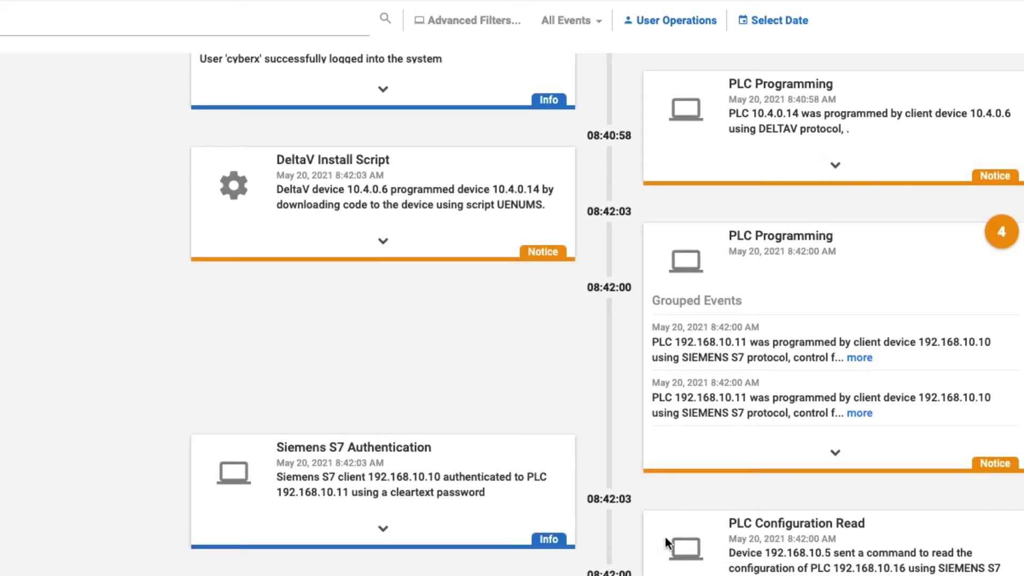
scroll(665, 537, "down", 3)
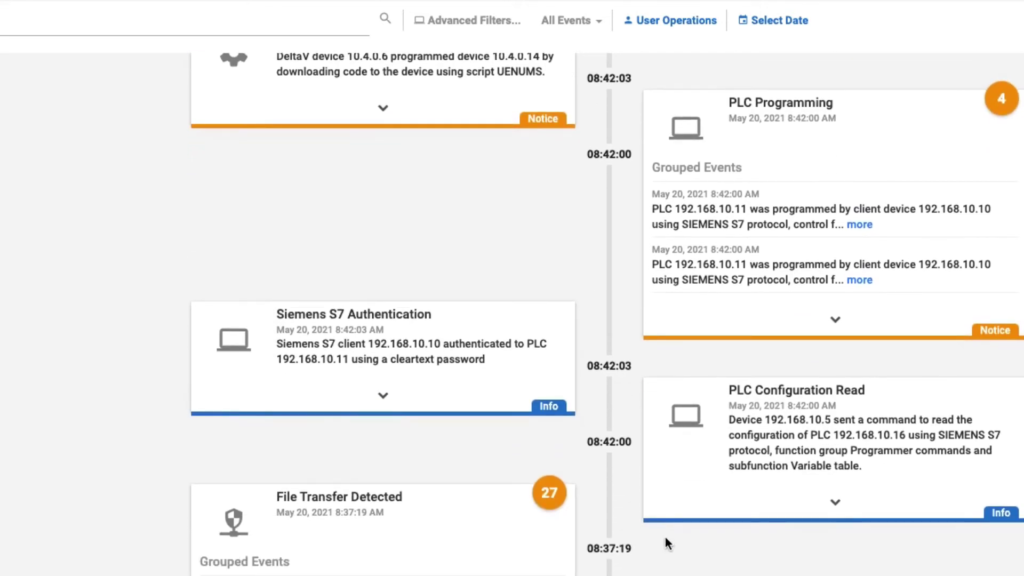
scroll(664, 535, "up", 9)
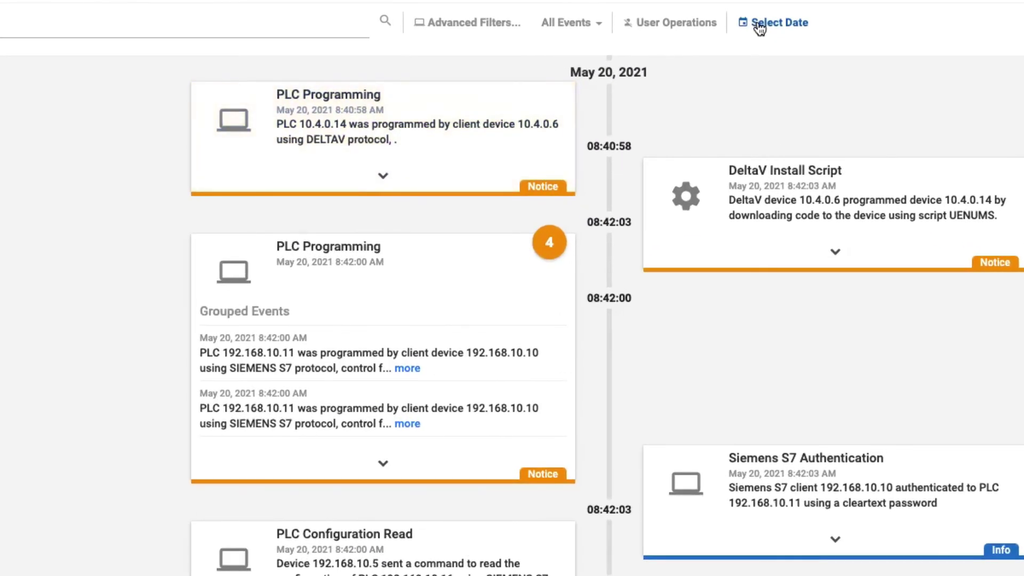
left_click(760, 26)
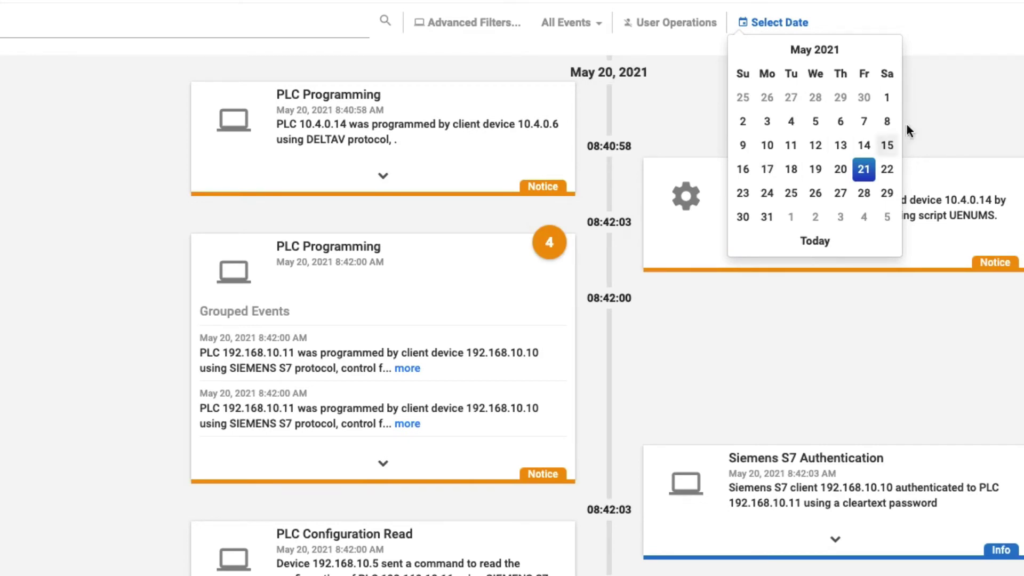
left_click(955, 92)
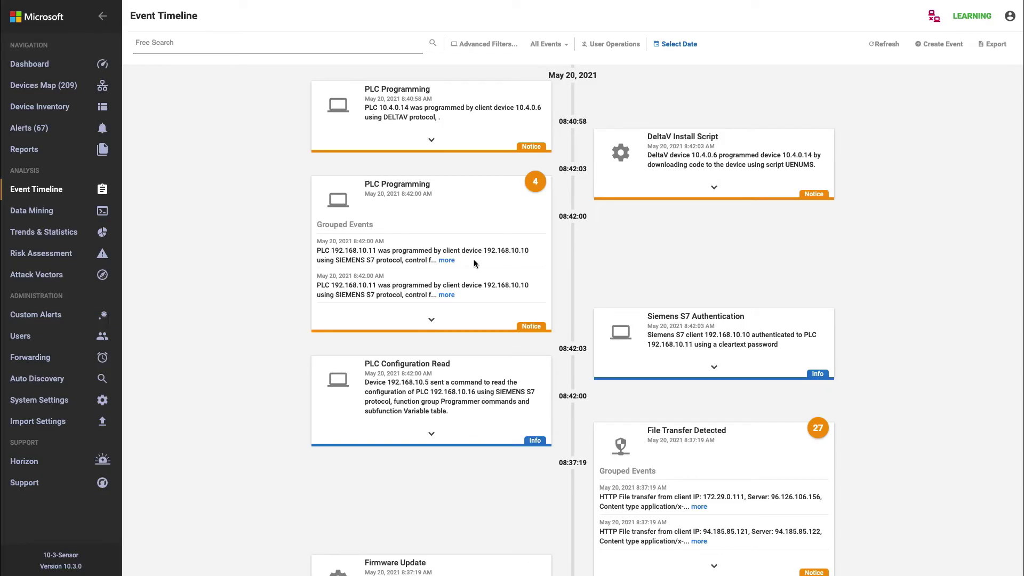
Step: From the Devices Map, open the event timeline for PLC 192.168.90.251 and scroll its May 13 events
left_click(44, 92)
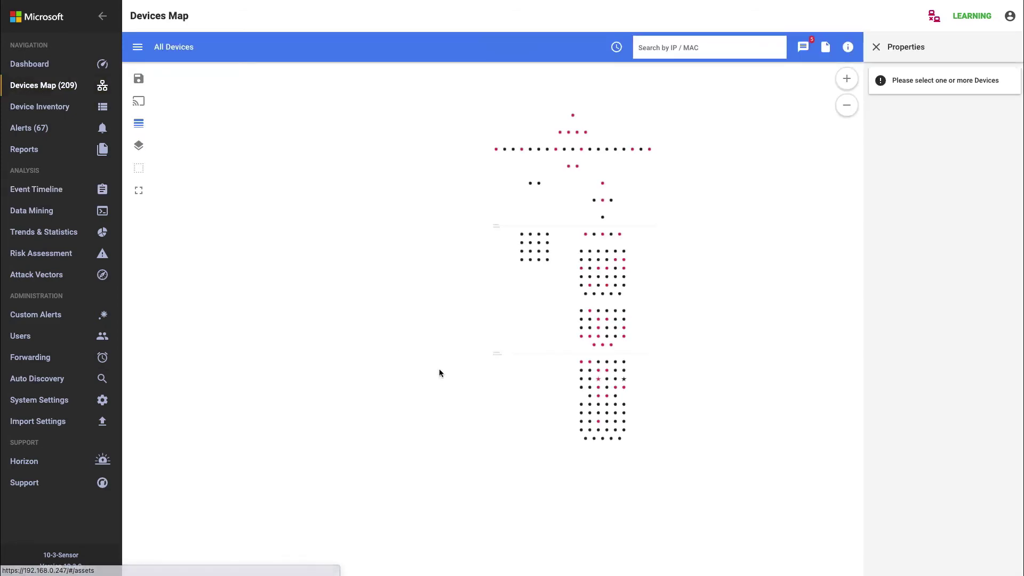
scroll(614, 398, "up", 5)
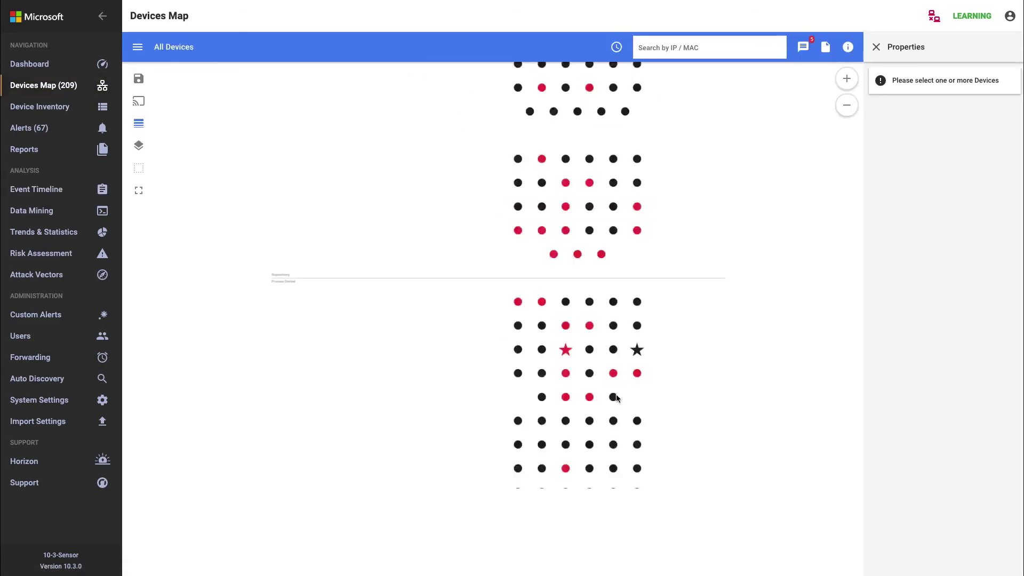
left_click(640, 347)
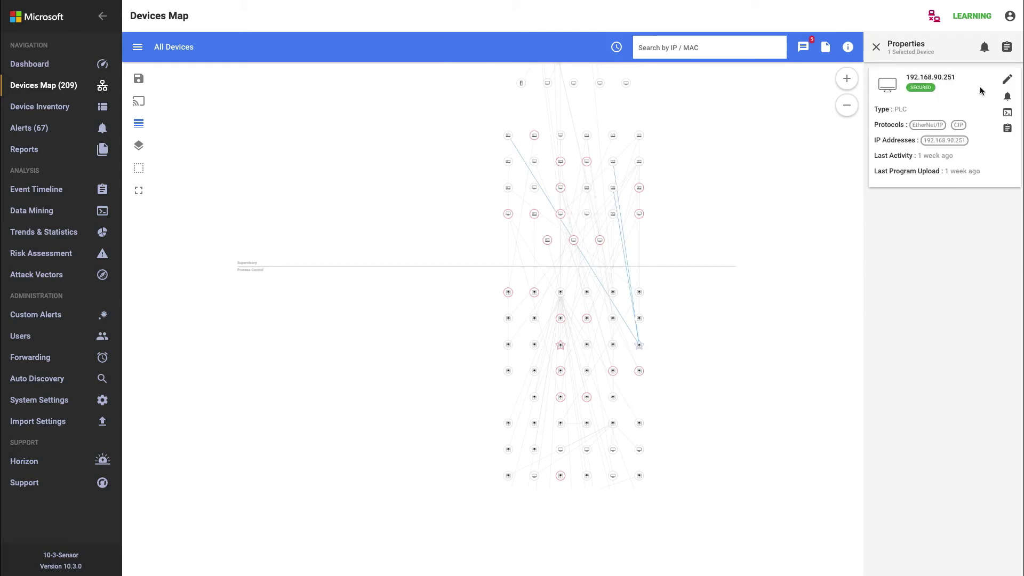
left_click(1007, 50)
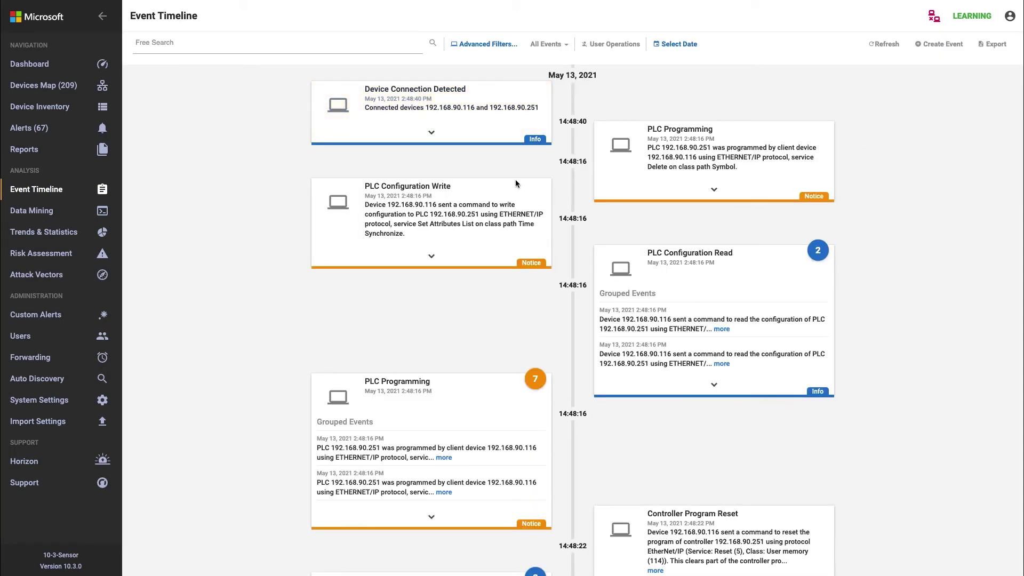
scroll(533, 262, "down", 5)
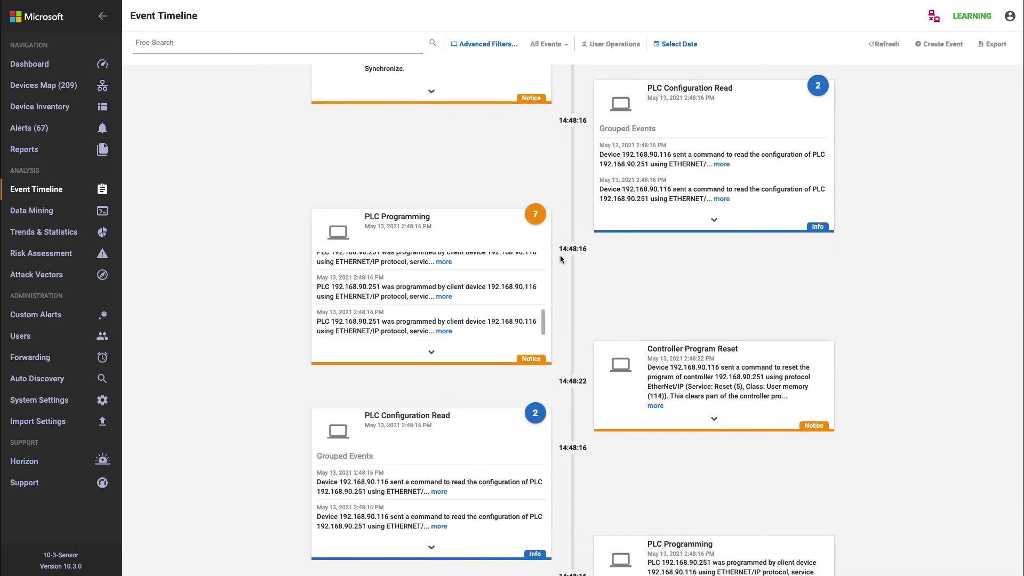
scroll(572, 259, "down", 3)
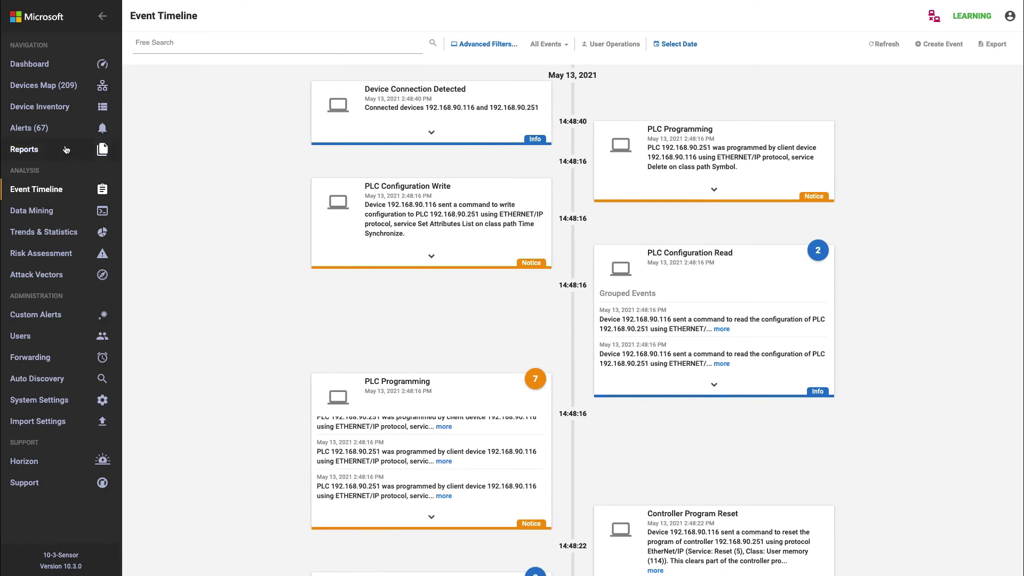
Step: Open the NotPetya malware alert from the Alerts list
left_click(38, 136)
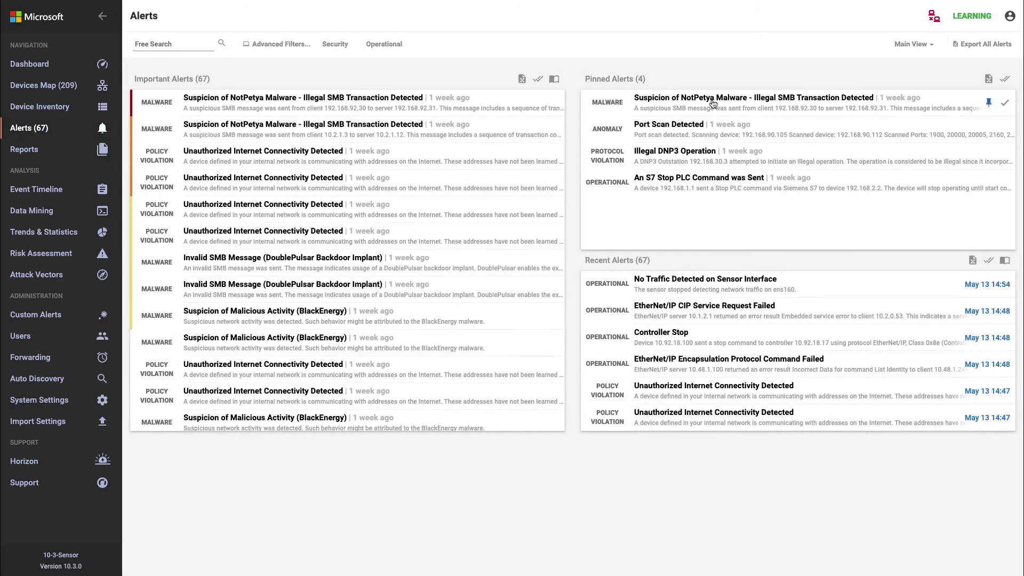
left_click(713, 104)
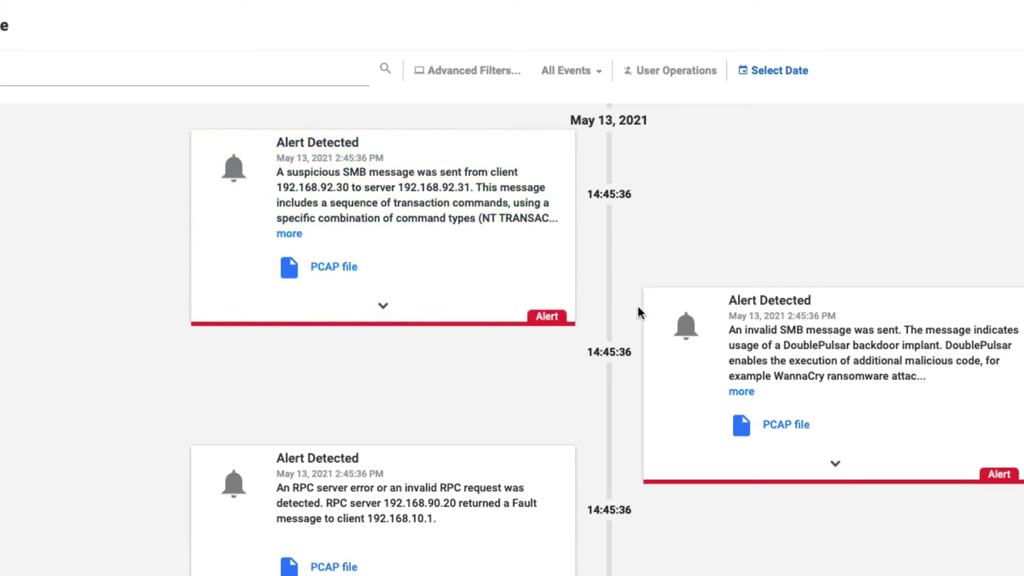
scroll(594, 383, "down", 2)
scroll(569, 425, "down", 5)
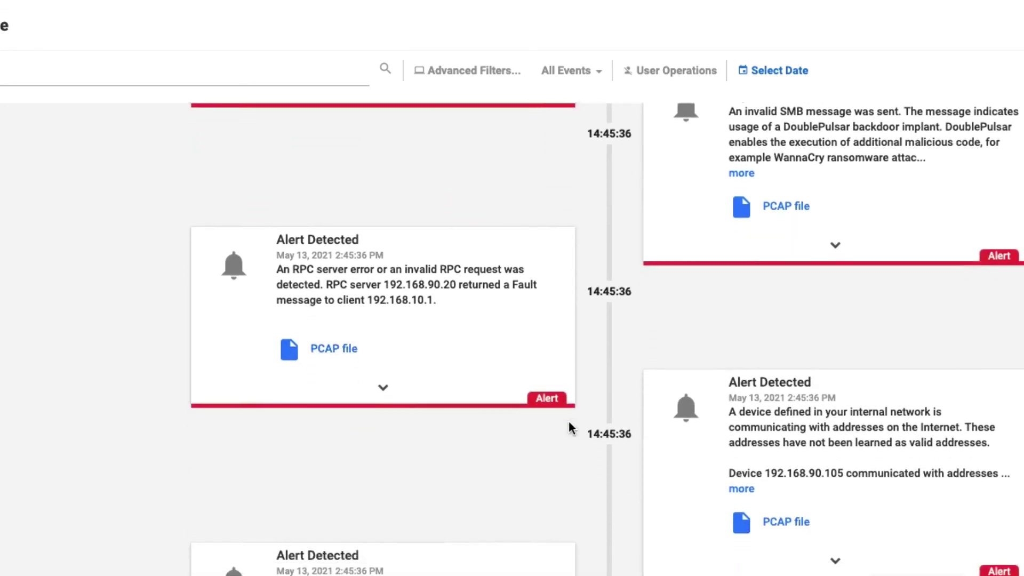
scroll(480, 550, "down", 3)
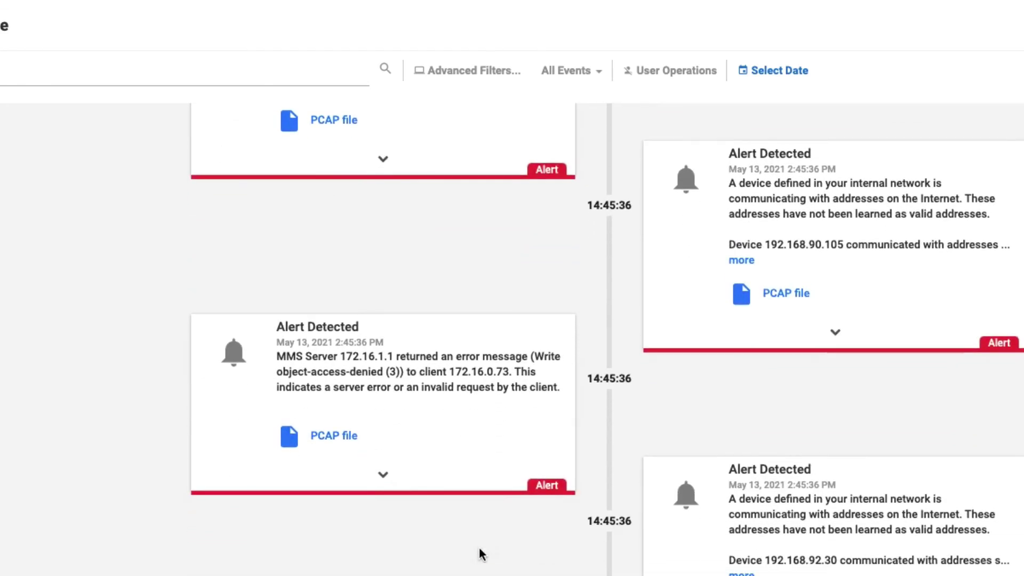